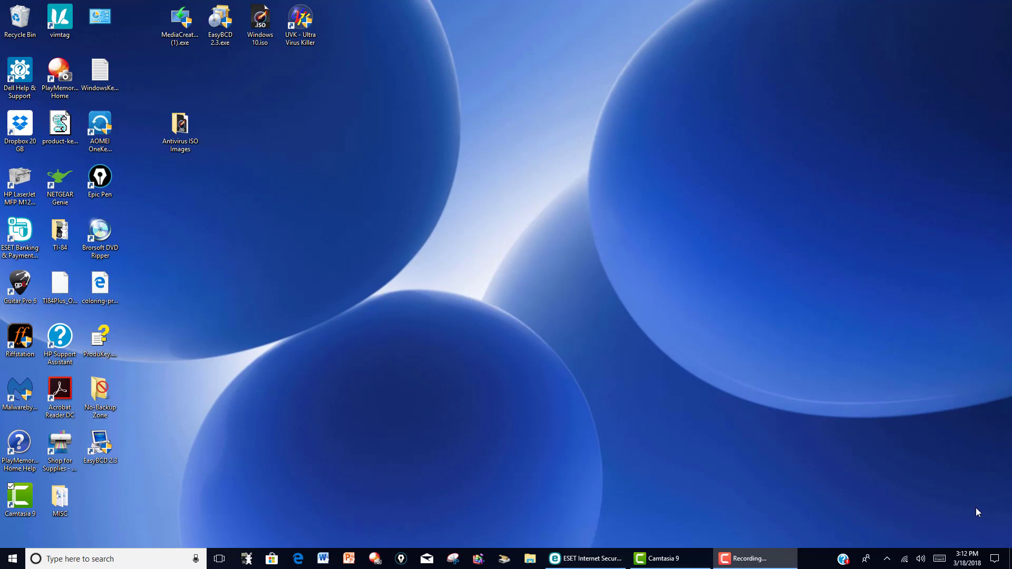
After a dismissed Cortana voice question, search Windows Settings for 'sound' and show all results.
{"action": "left_click", "coordinate": [196, 560]}
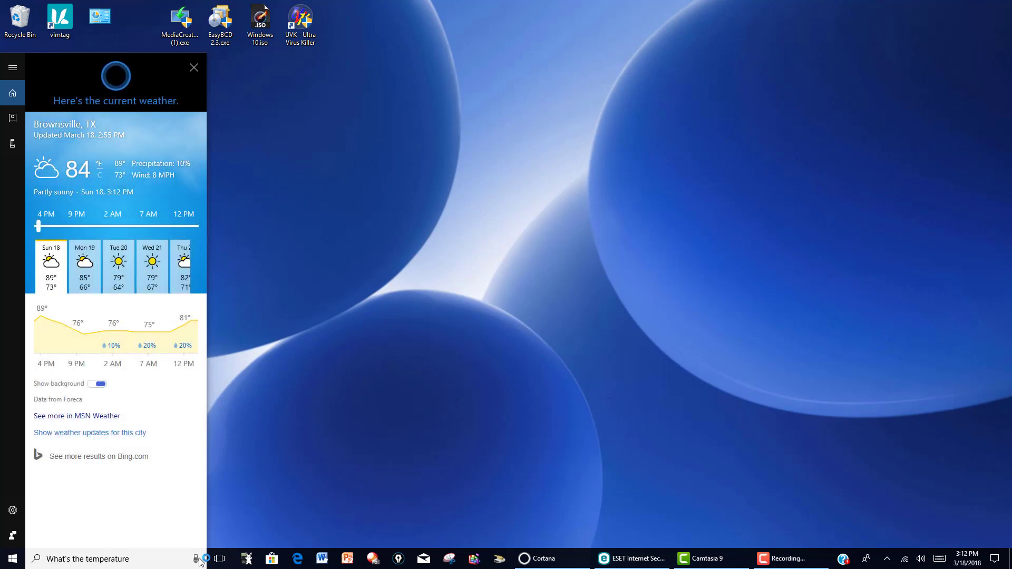
{"action": "left_click", "coordinate": [194, 68]}
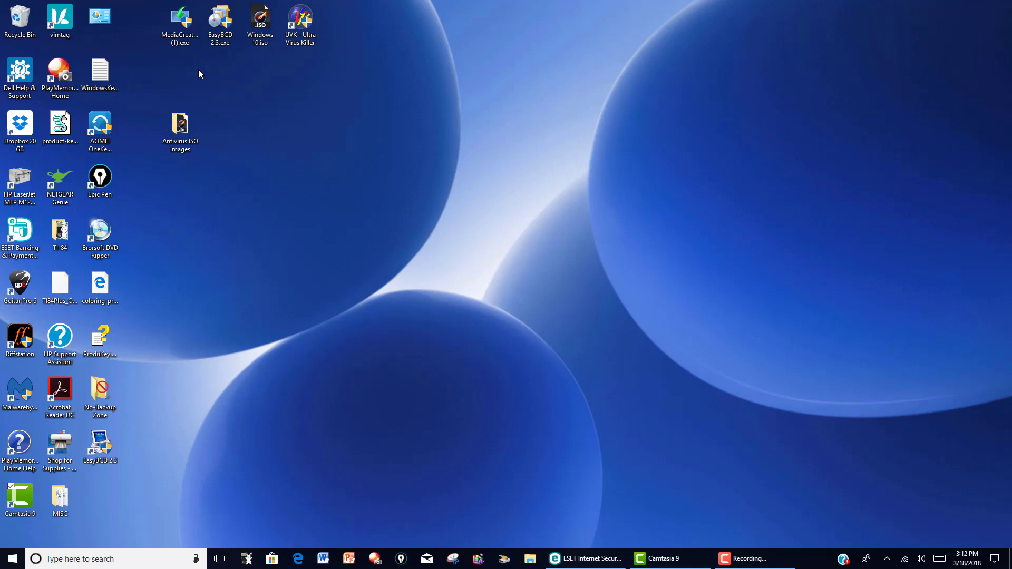
{"action": "left_click", "coordinate": [995, 562]}
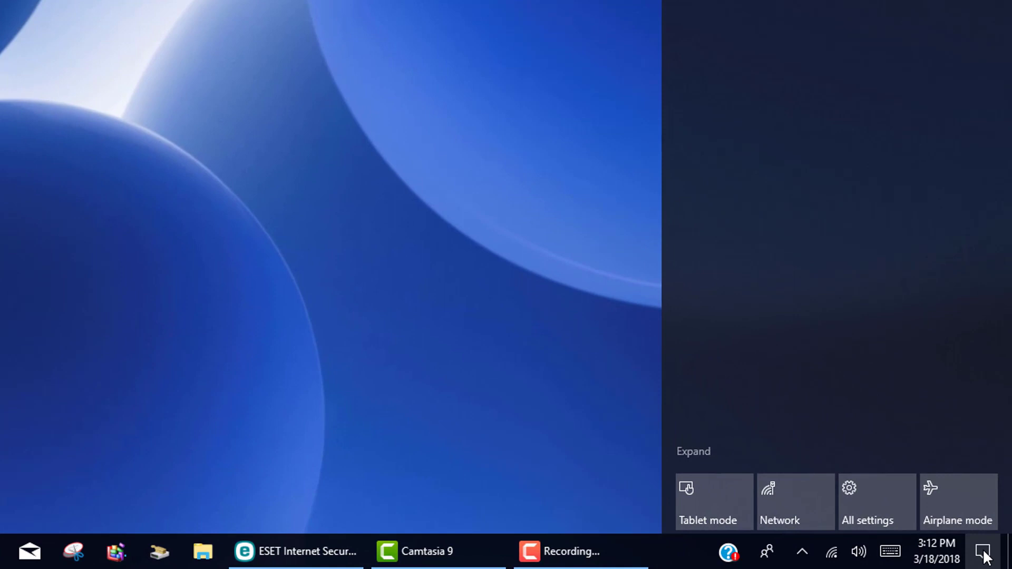
{"action": "left_click", "coordinate": [880, 510]}
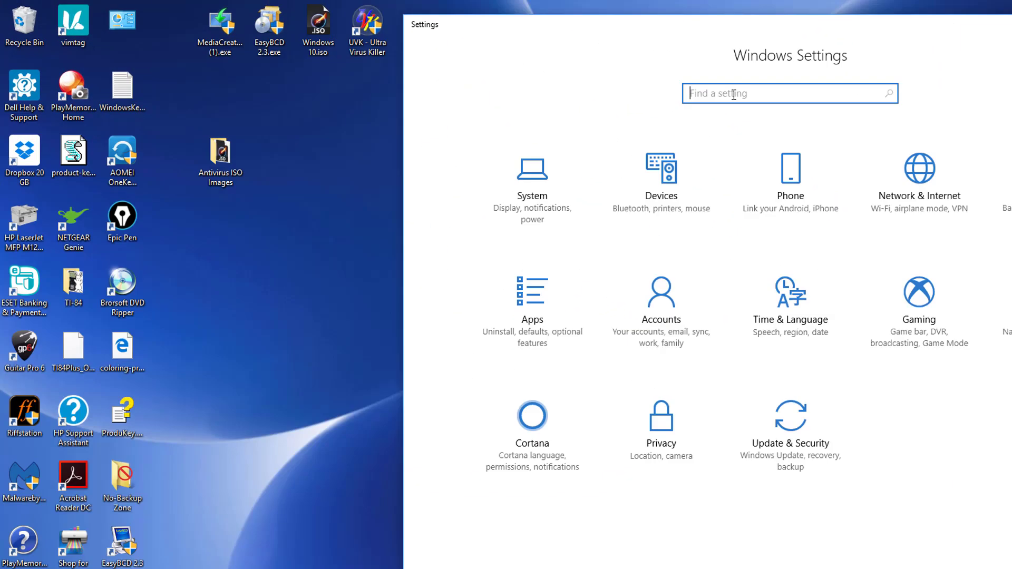
{"action": "type", "text": "soun"}
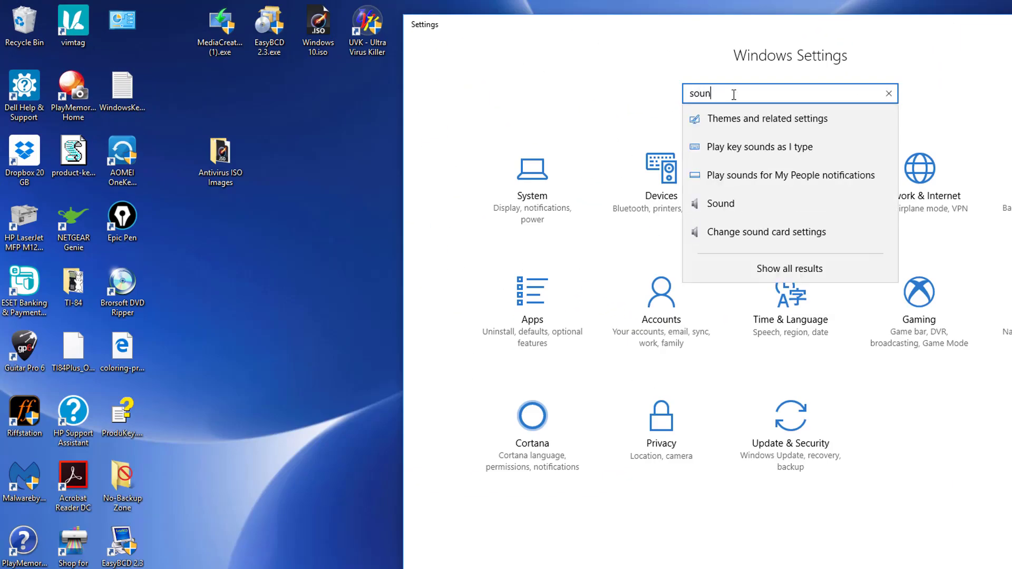
{"action": "type", "text": "d"}
{"action": "key", "text": "Return"}
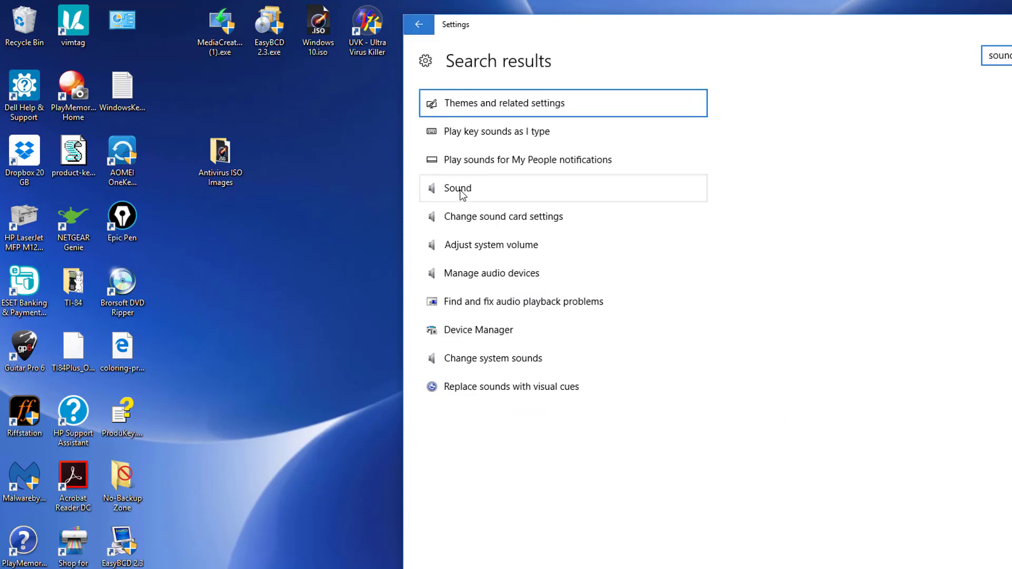
Open the Sound dialog, check the Speakers / Headphones levels, and close their Properties.
{"action": "left_click", "coordinate": [462, 193]}
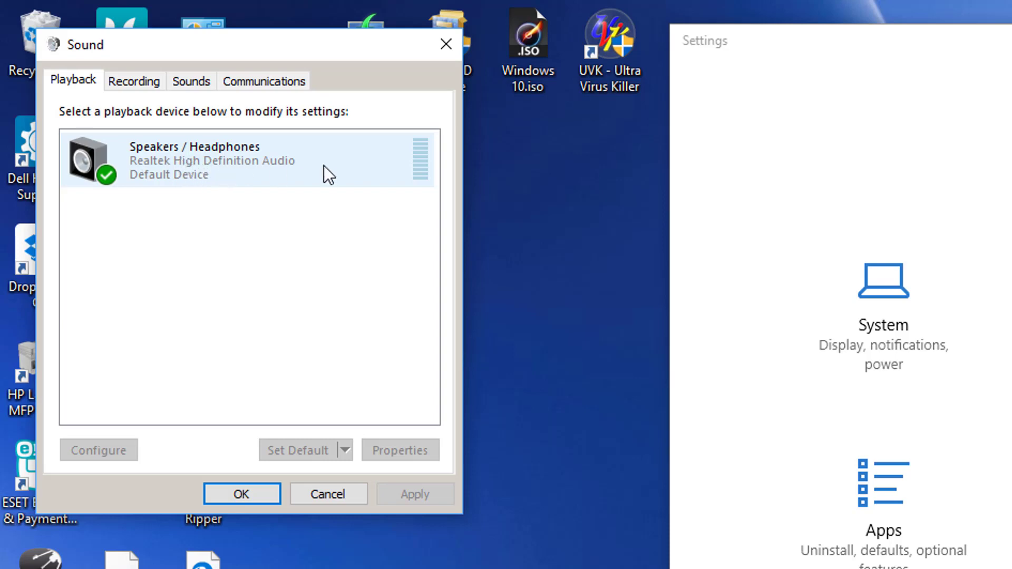
{"action": "double_click", "coordinate": [420, 162]}
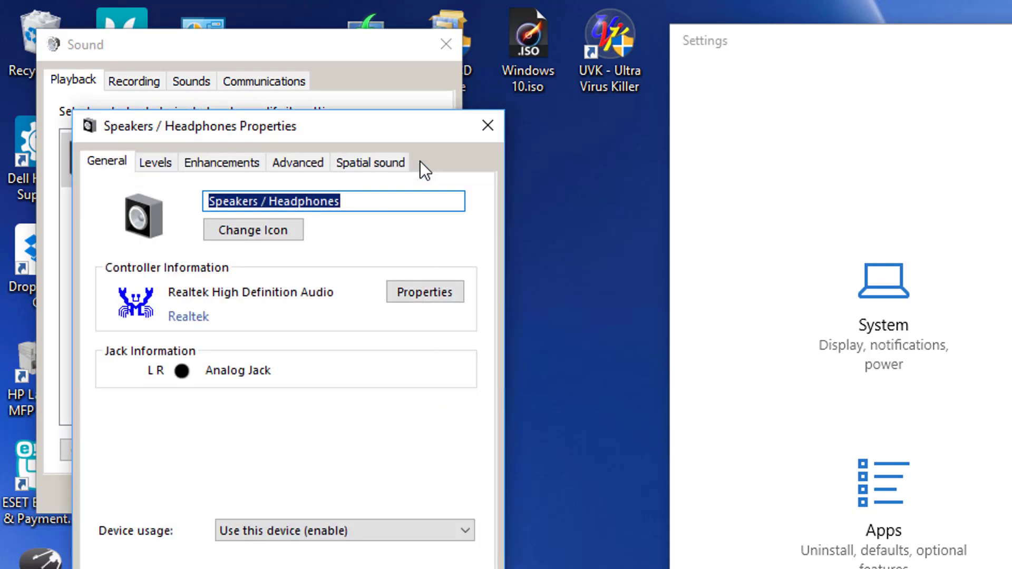
{"action": "left_click", "coordinate": [156, 163]}
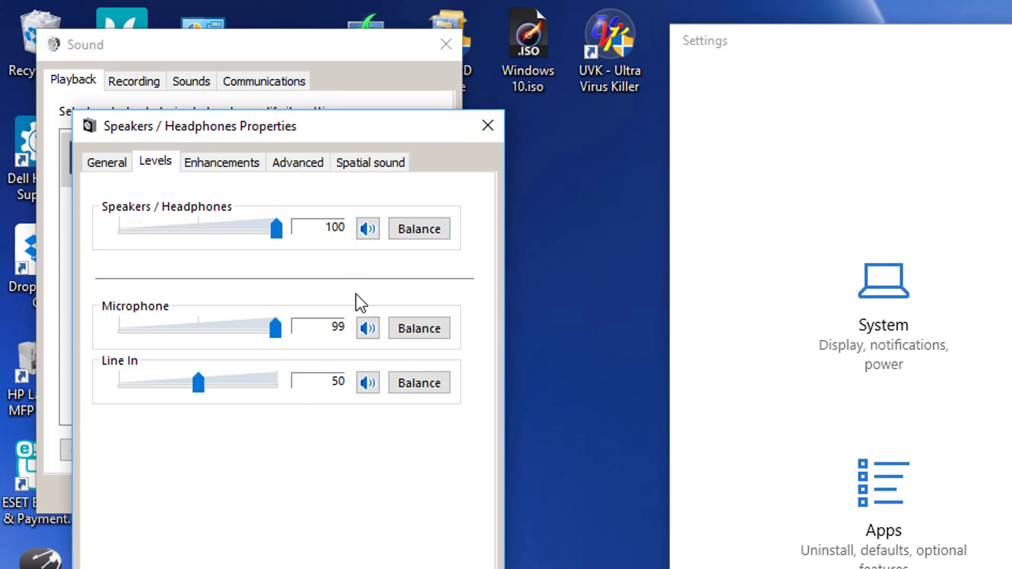
{"action": "left_click", "coordinate": [495, 128]}
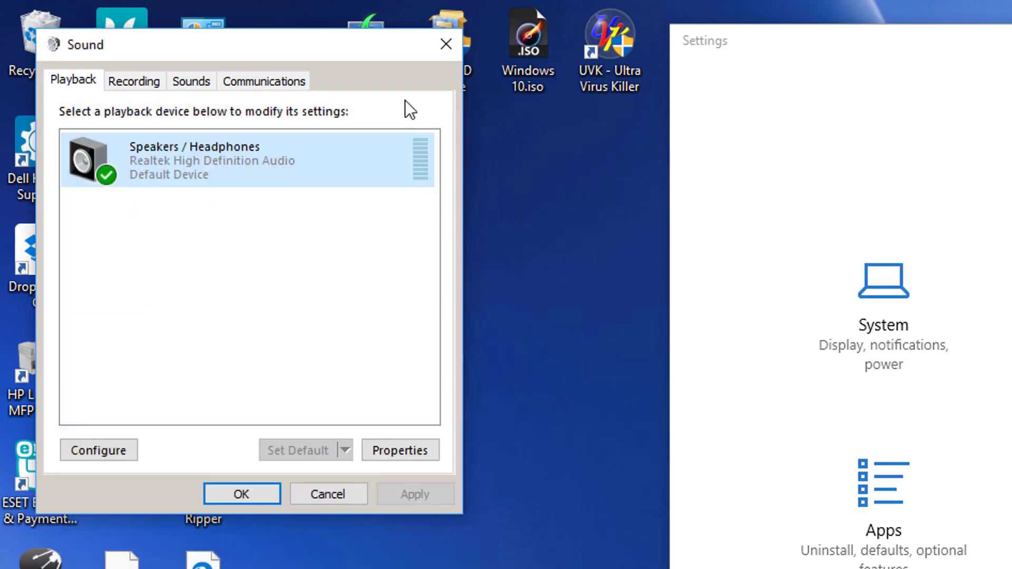
On the Recording tab, set the Realtek Microphone as the Default Device.
{"action": "left_click", "coordinate": [134, 81]}
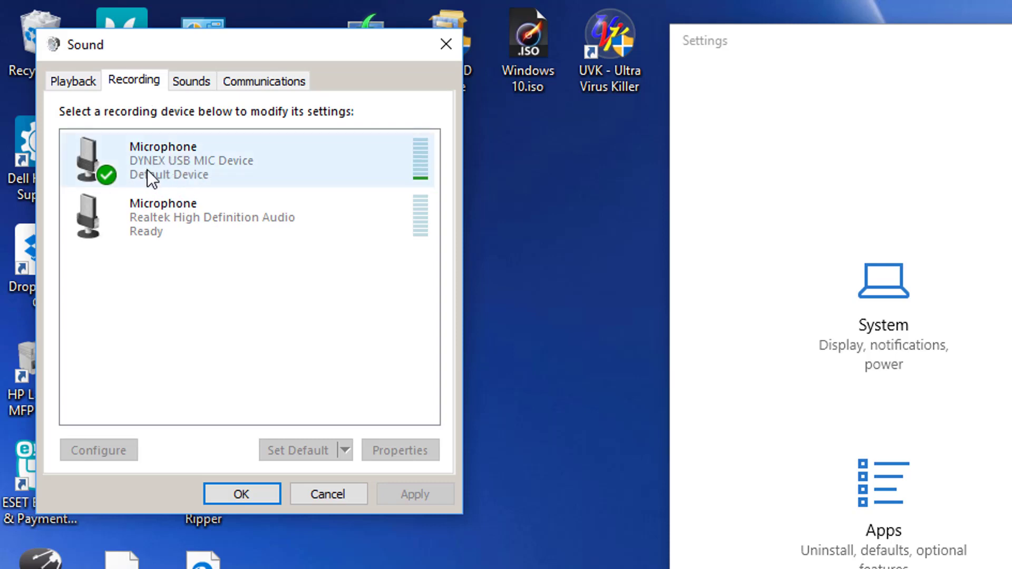
{"action": "left_click", "coordinate": [179, 221]}
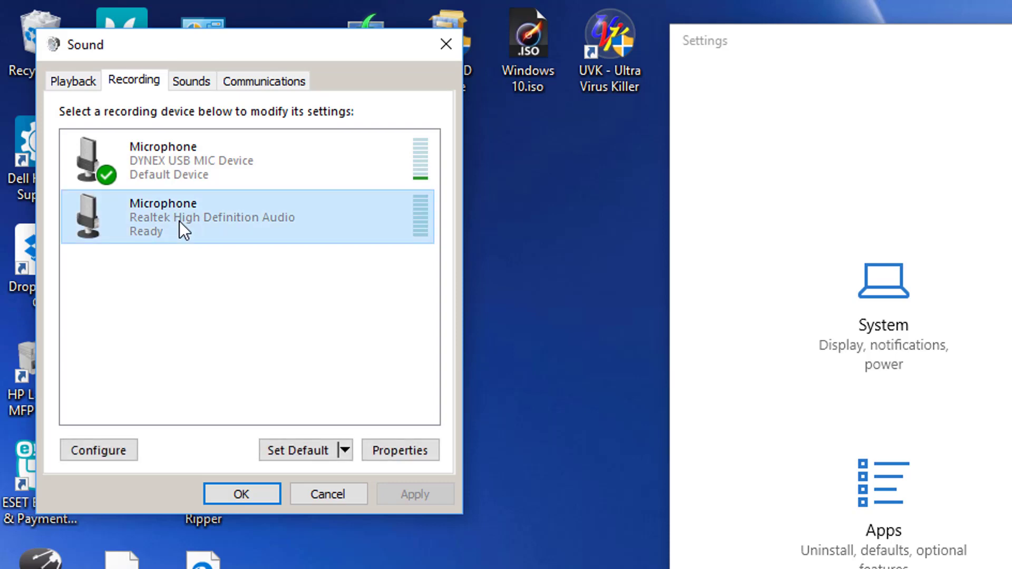
{"action": "right_click", "coordinate": [179, 220]}
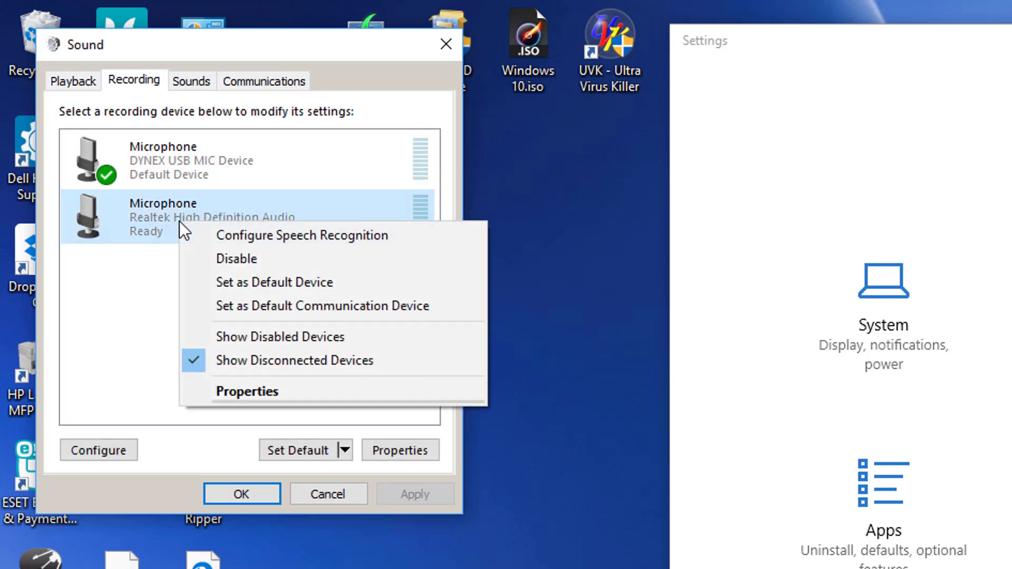
{"action": "left_click", "coordinate": [255, 283]}
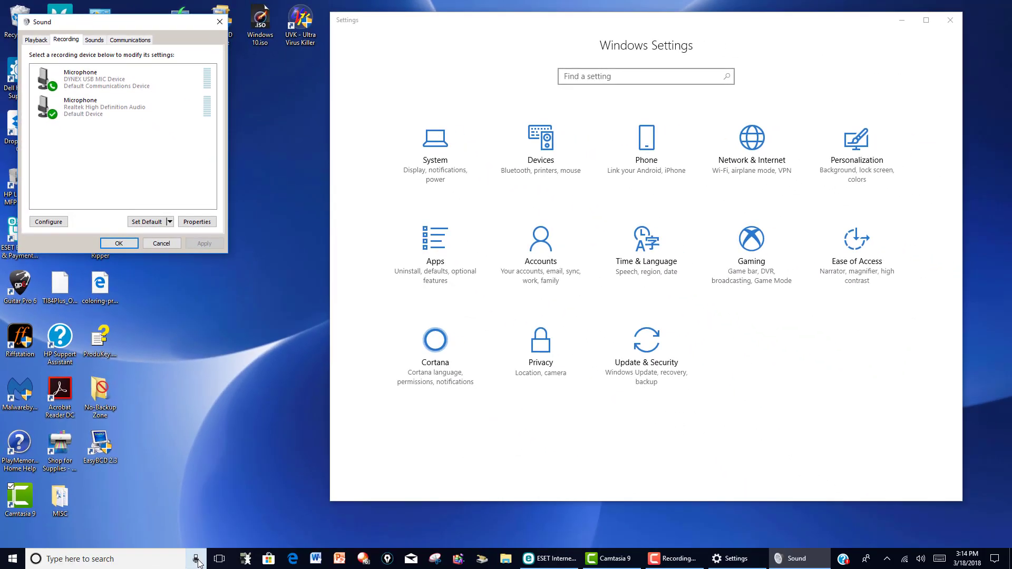
Start Cortana listening, close Windows Settings, and run the 'make sure Cortana can hear you' check.
{"action": "left_click", "coordinate": [196, 559]}
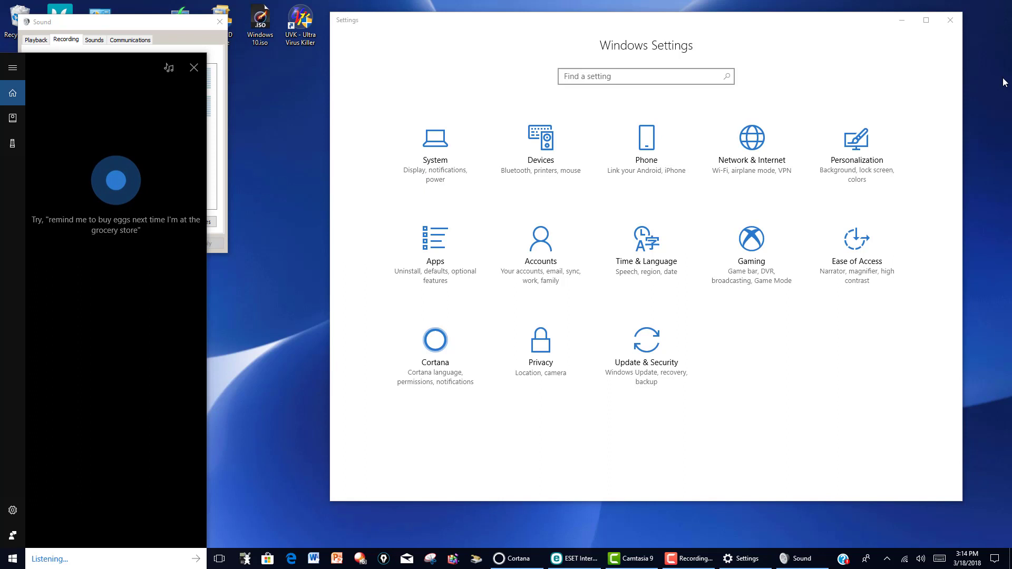
{"action": "left_click", "coordinate": [955, 20]}
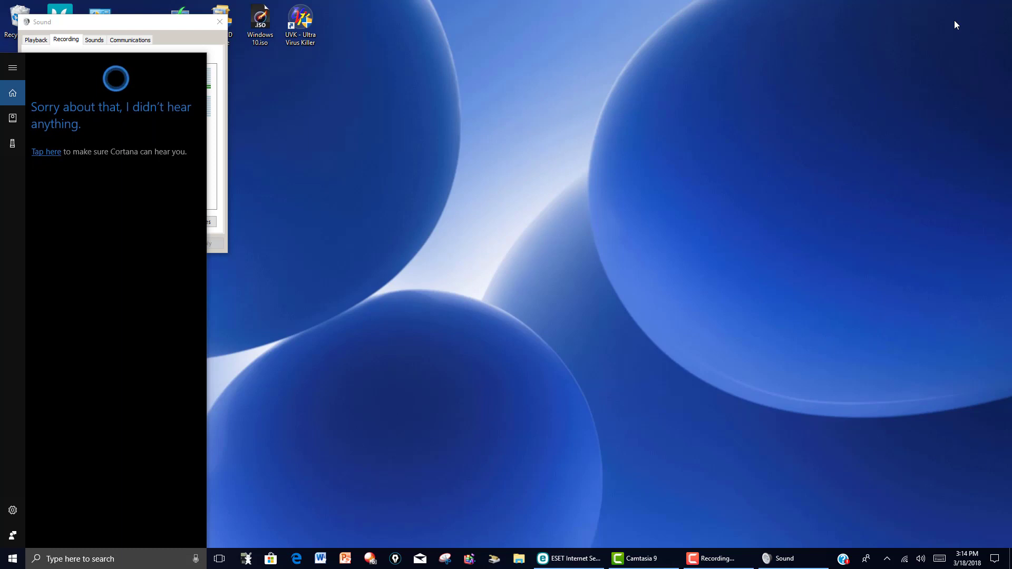
{"action": "left_click", "coordinate": [45, 157]}
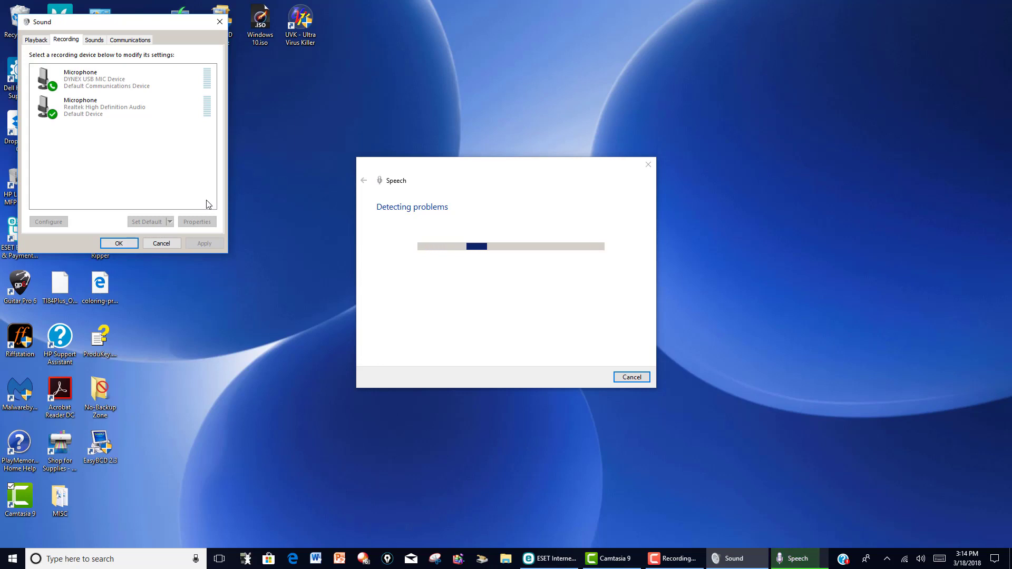
Set the DYNEX USB microphone as default recording device and cancel the Speech troubleshooter.
{"action": "right_click", "coordinate": [126, 79]}
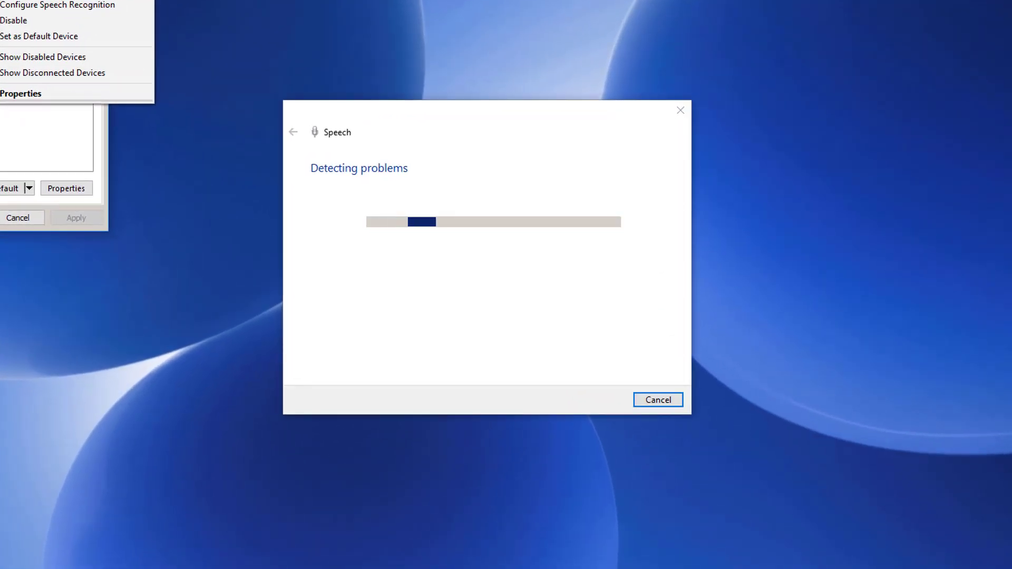
{"action": "left_click", "coordinate": [28, 41]}
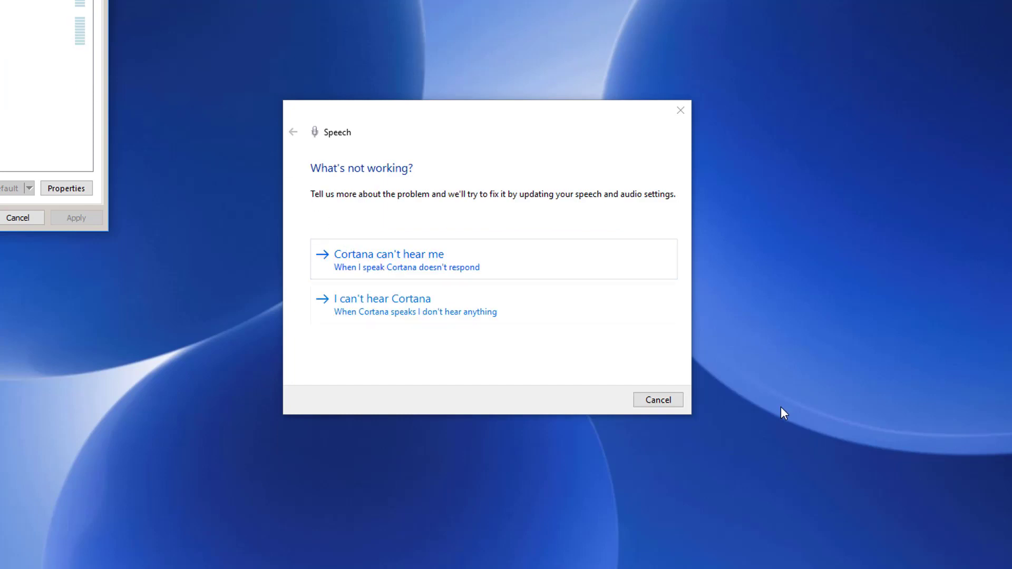
{"action": "left_click", "coordinate": [669, 401]}
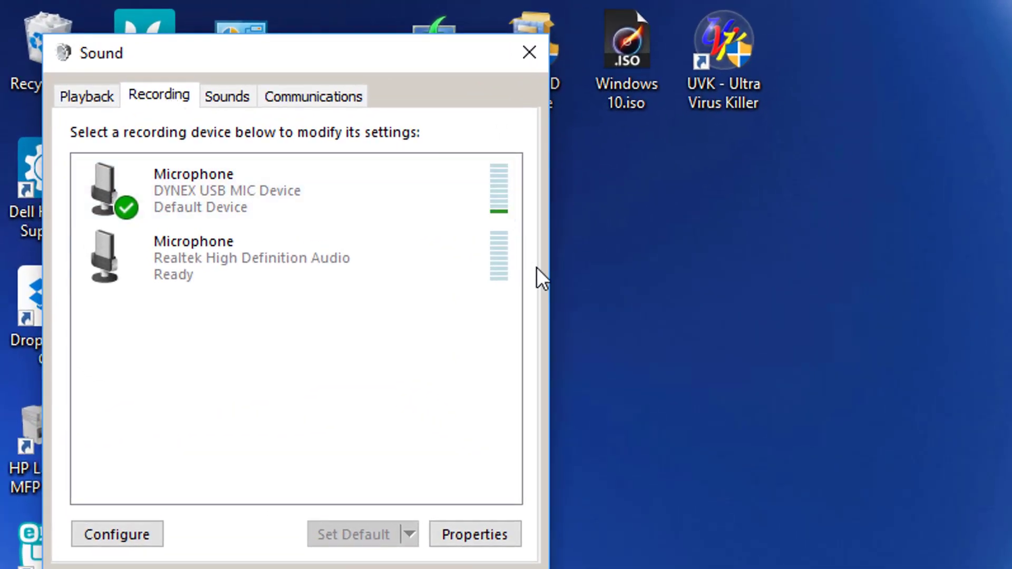
In Realtek Microphone Properties, set Microphone level 80 and Boost +20 dB, then confirm.
{"action": "double_click", "coordinate": [491, 263]}
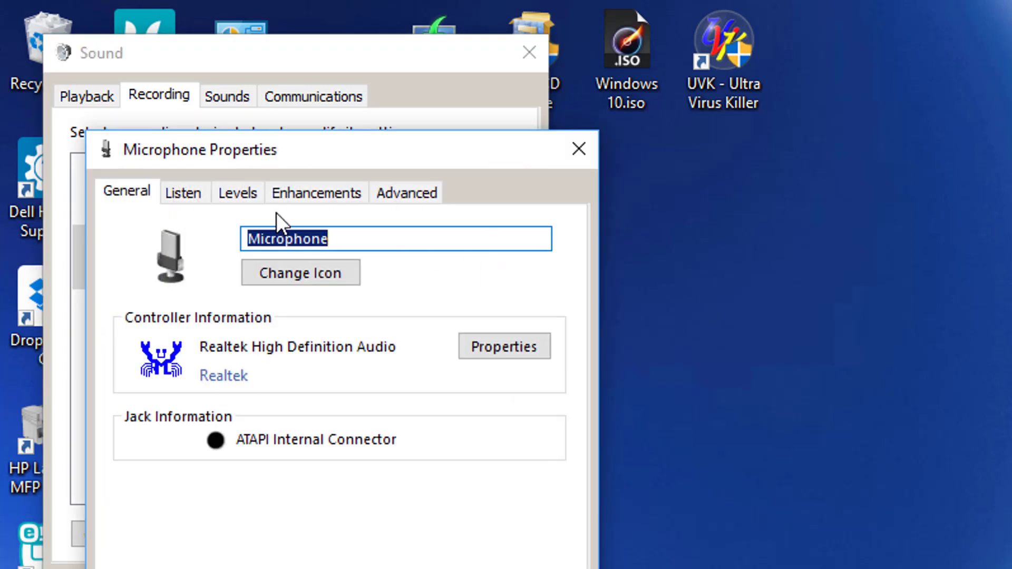
{"action": "left_click", "coordinate": [243, 199]}
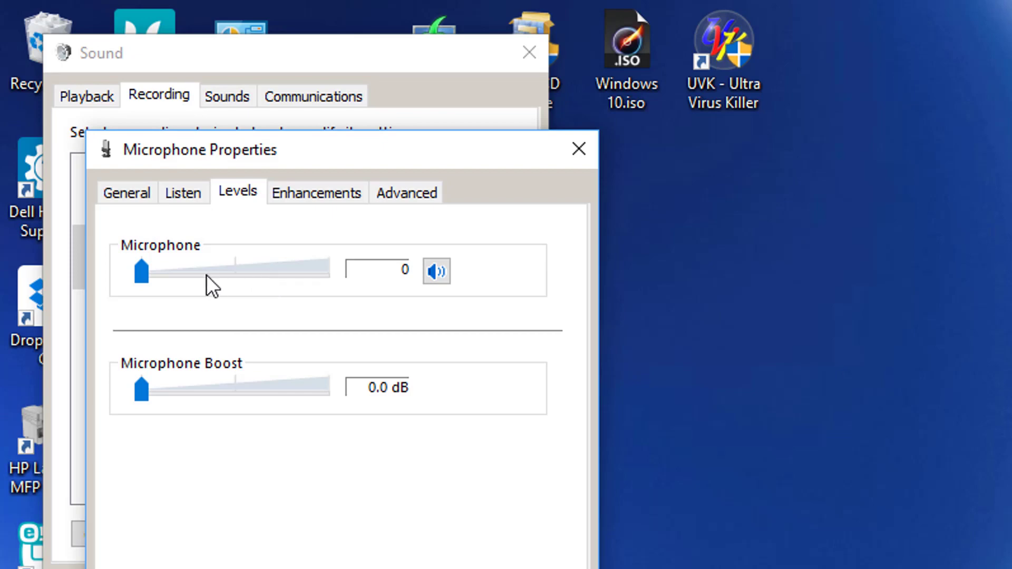
{"action": "left_click", "coordinate": [292, 275]}
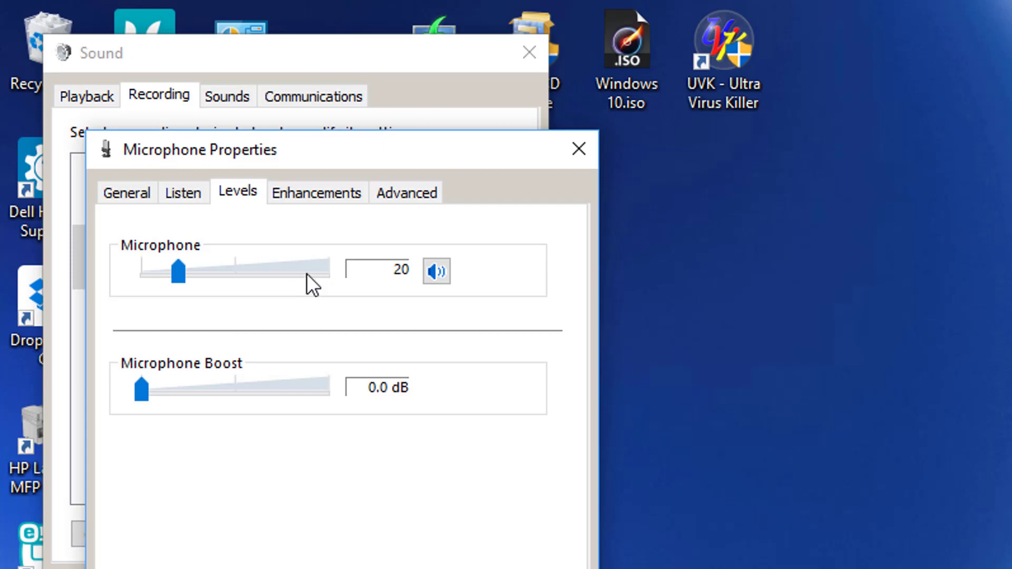
{"action": "left_click", "coordinate": [297, 270]}
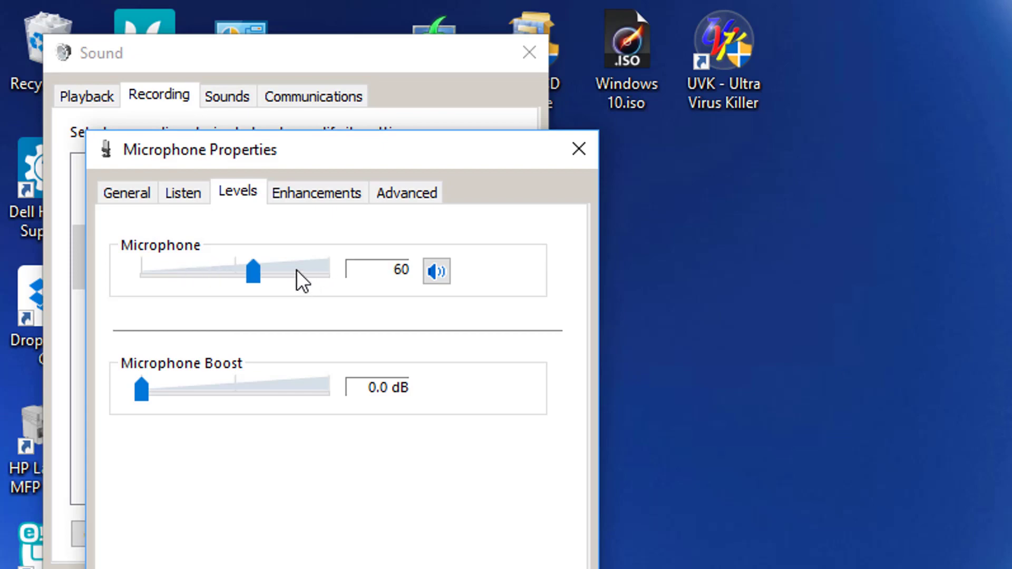
{"action": "left_click", "coordinate": [288, 383]}
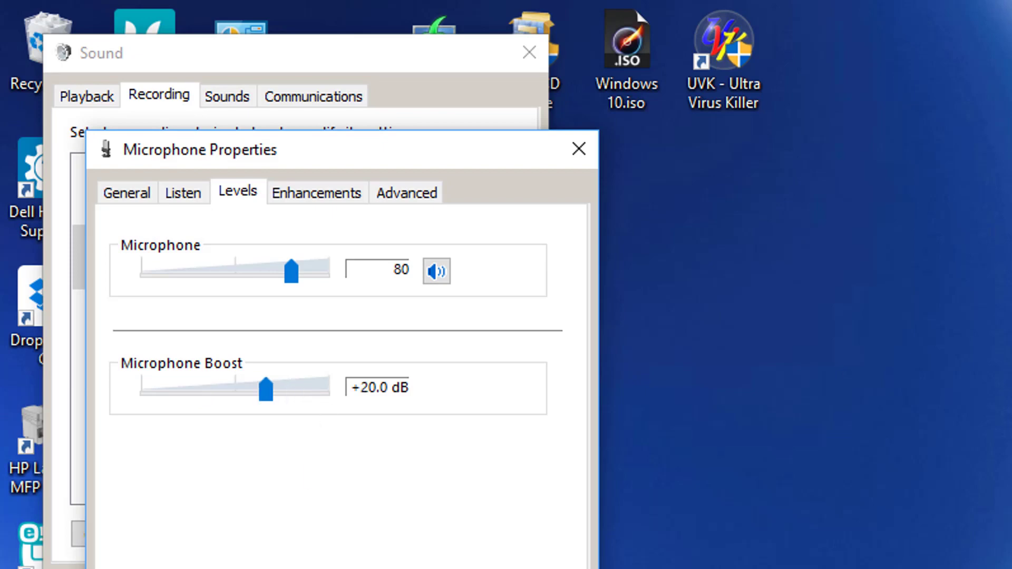
{"action": "key", "text": "Return"}
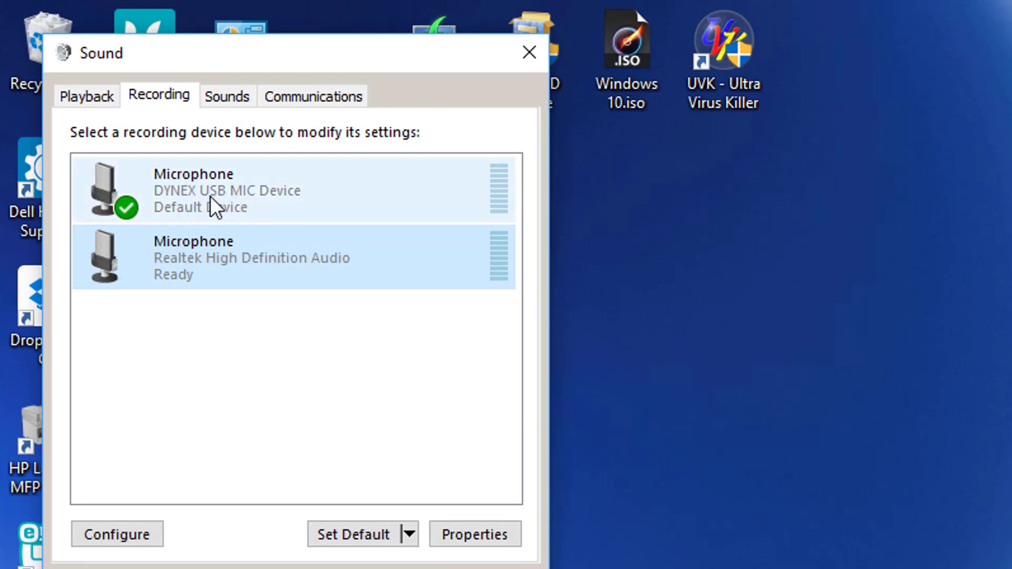
Set the Realtek Microphone as default recording device, then start Cortana listening for a voice query.
{"action": "right_click", "coordinate": [254, 267]}
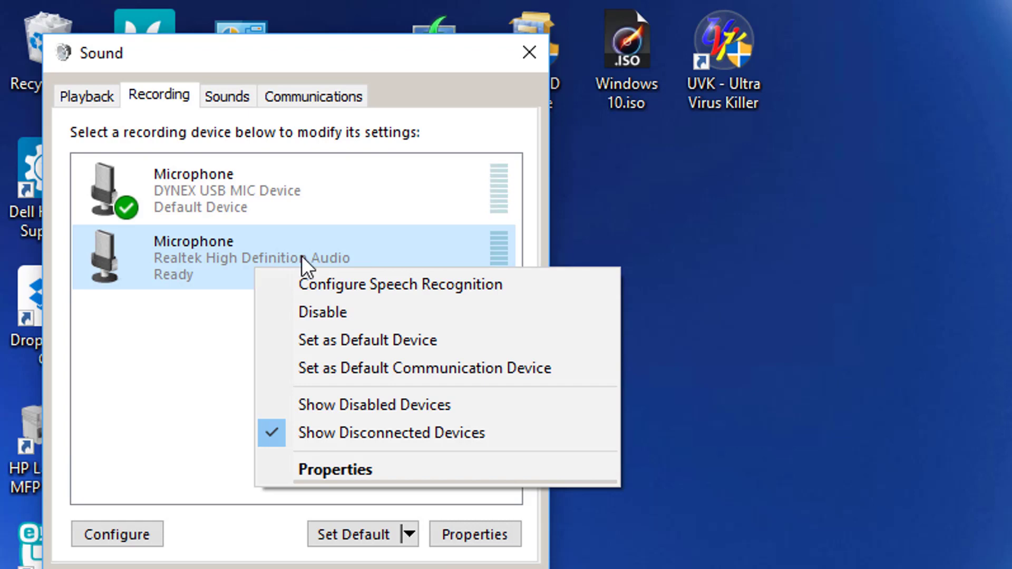
{"action": "left_click", "coordinate": [341, 345]}
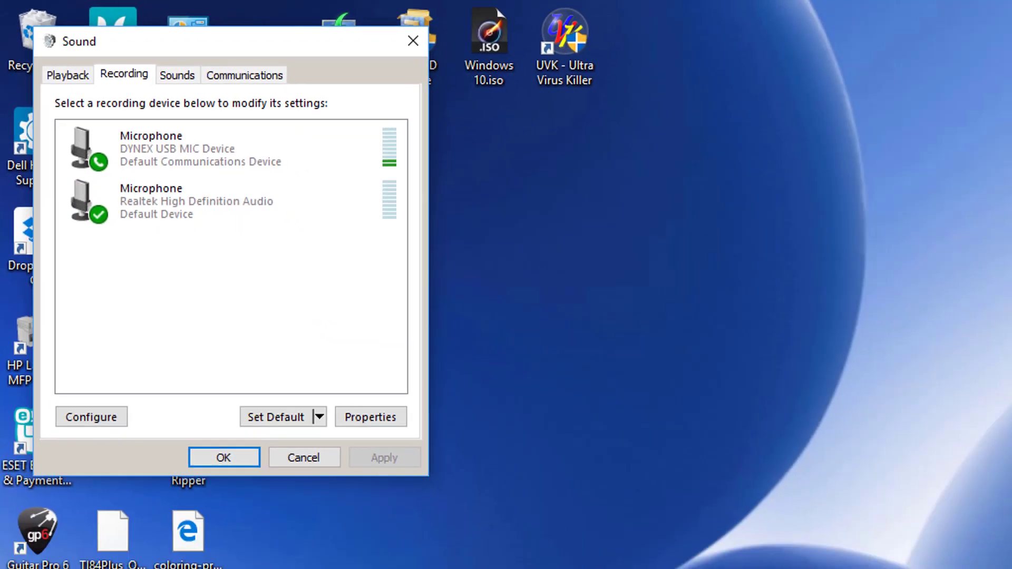
{"action": "left_click", "coordinate": [196, 560]}
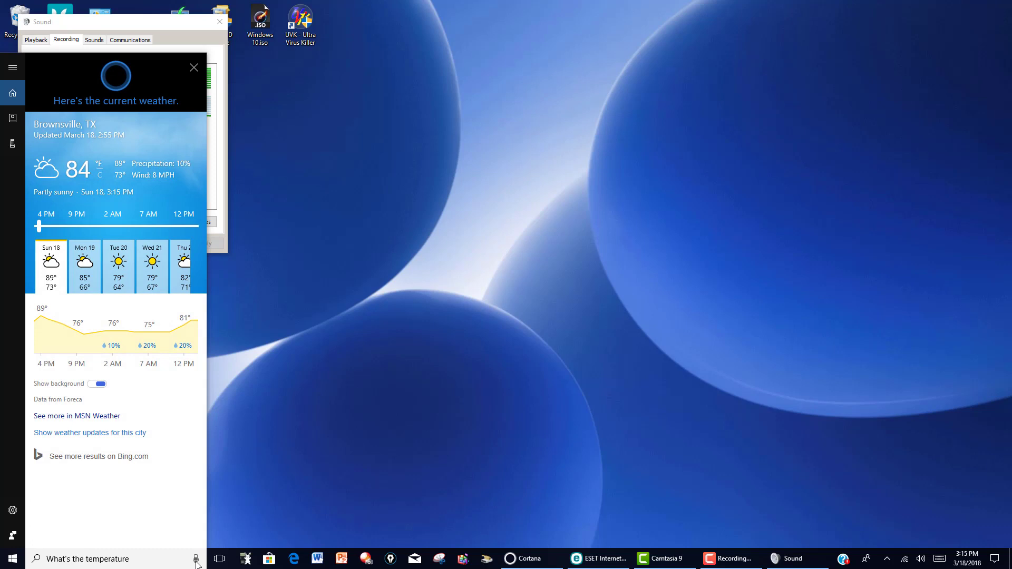
Close Cortana's weather answer and select the Realtek Microphone row on the Recording tab.
{"action": "left_click", "coordinate": [193, 70]}
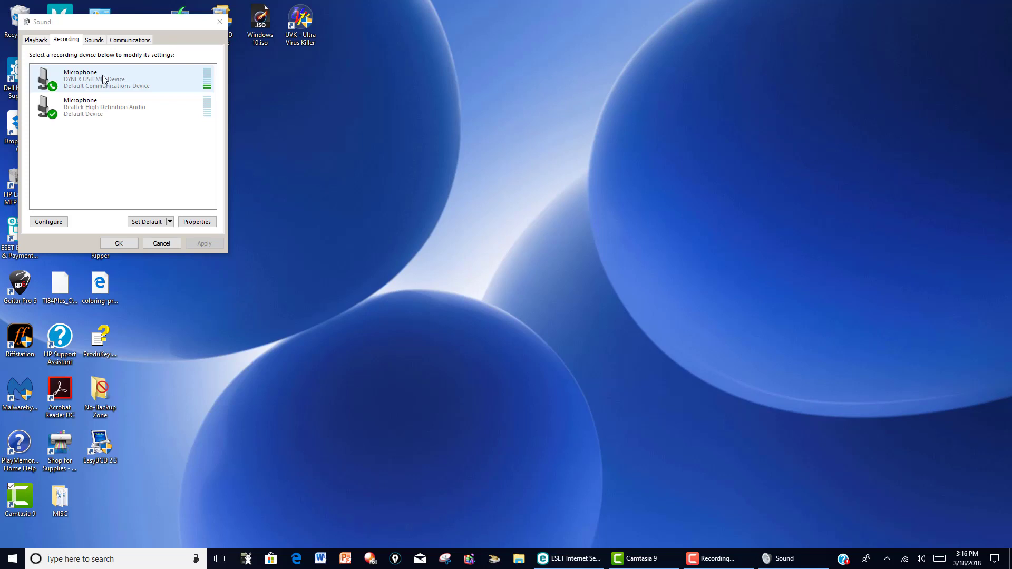
{"action": "left_click", "coordinate": [100, 102]}
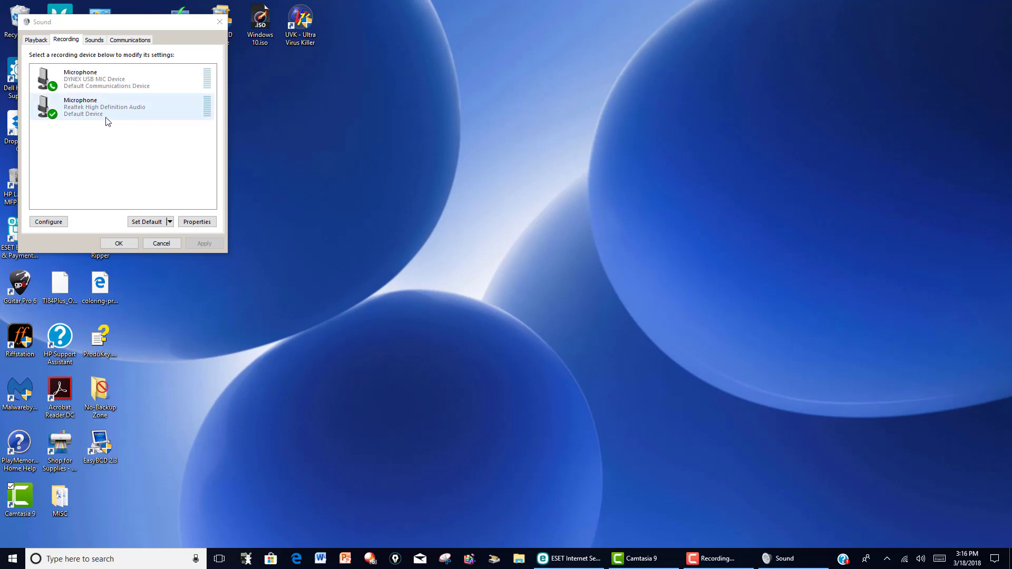
From Action Center, search Windows Settings for 'sound' and open the Sound result.
{"action": "left_click", "coordinate": [996, 561]}
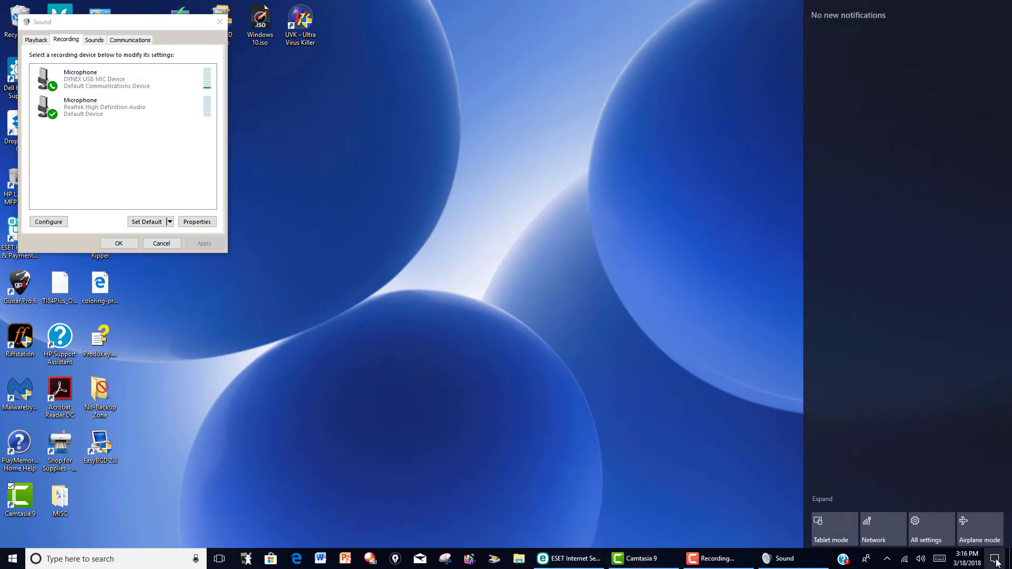
{"action": "left_click", "coordinate": [939, 534]}
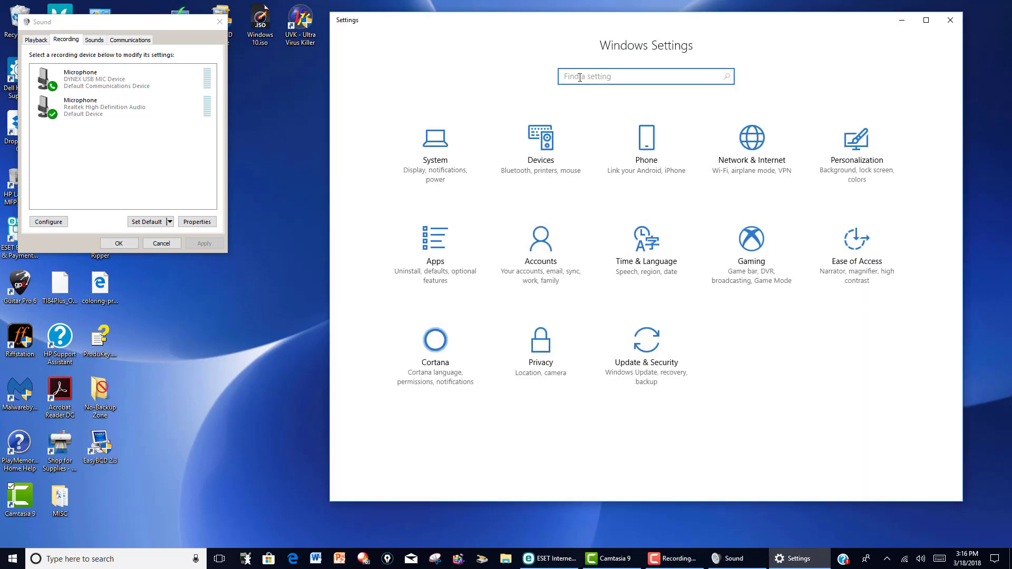
{"action": "type", "text": "sound"}
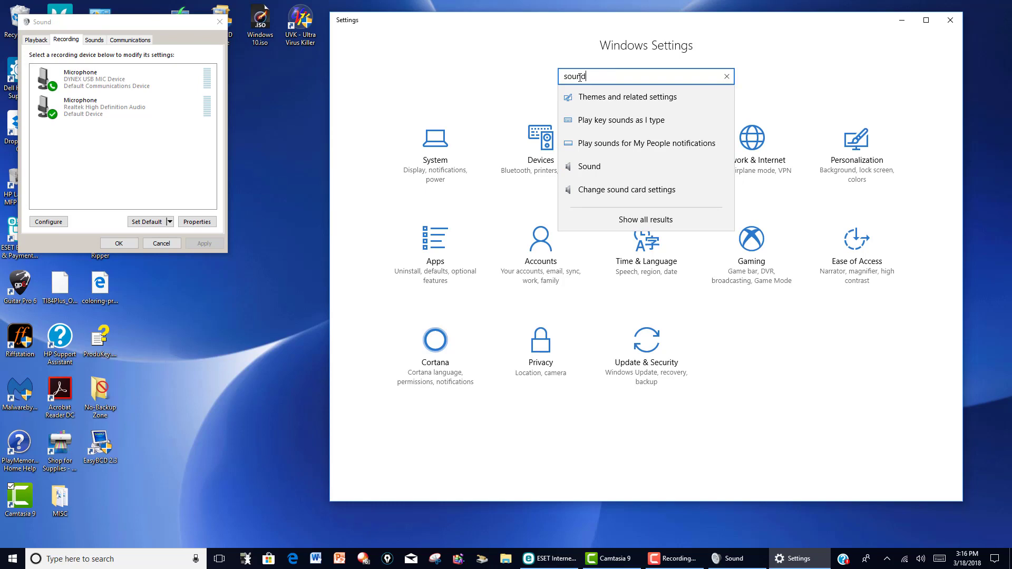
{"action": "key", "text": "Return"}
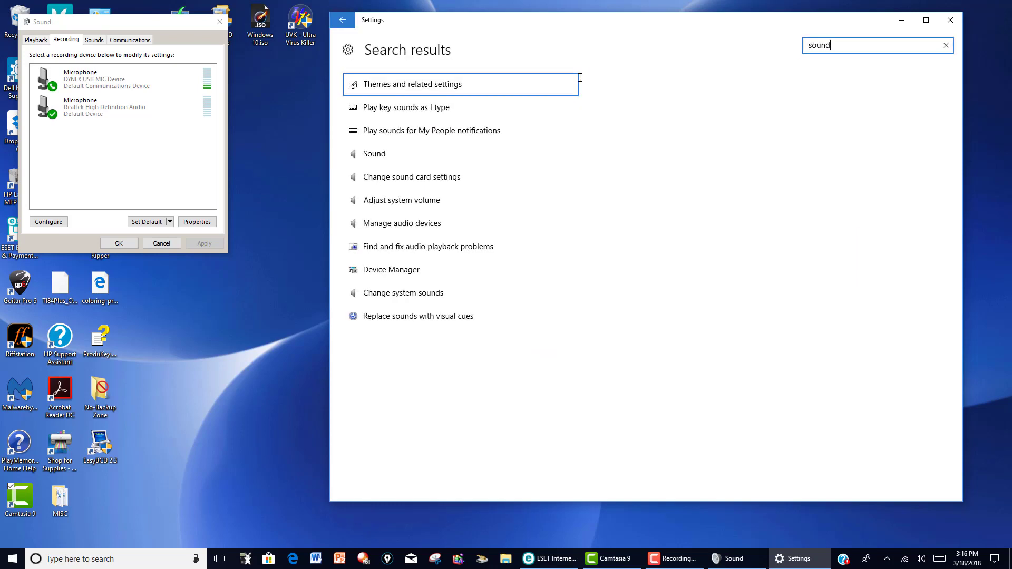
{"action": "left_click", "coordinate": [396, 154]}
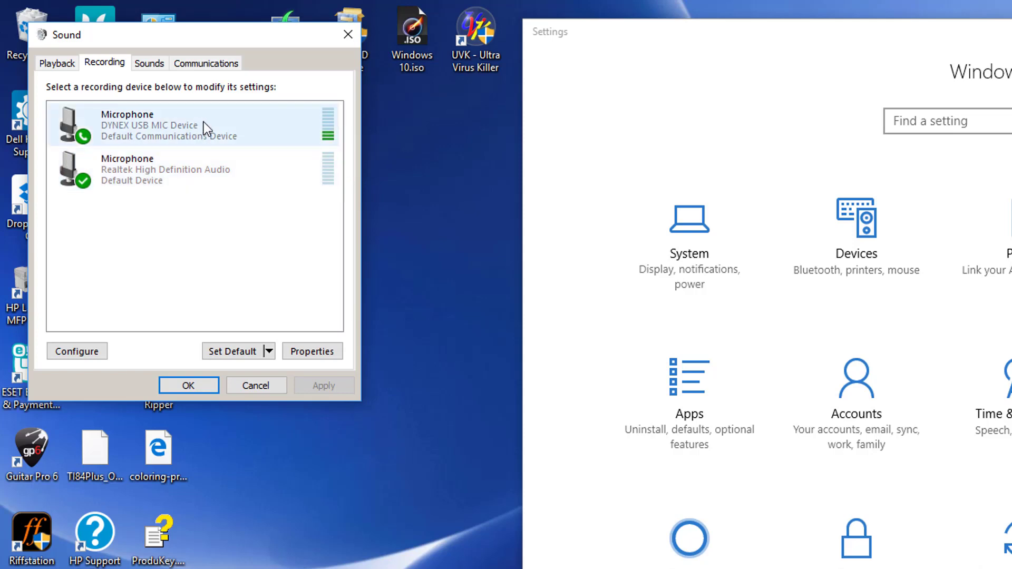
Open the Realtek Microphone's Levels tab, confirming level 80 and +20 dB boost.
{"action": "left_click", "coordinate": [329, 180]}
{"action": "double_click", "coordinate": [330, 179]}
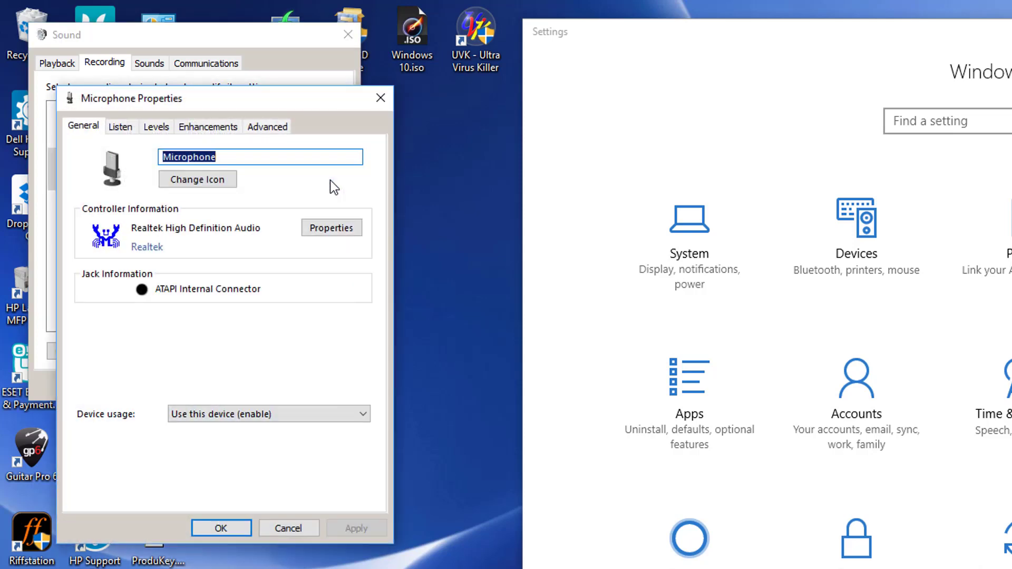
{"action": "left_click", "coordinate": [155, 128]}
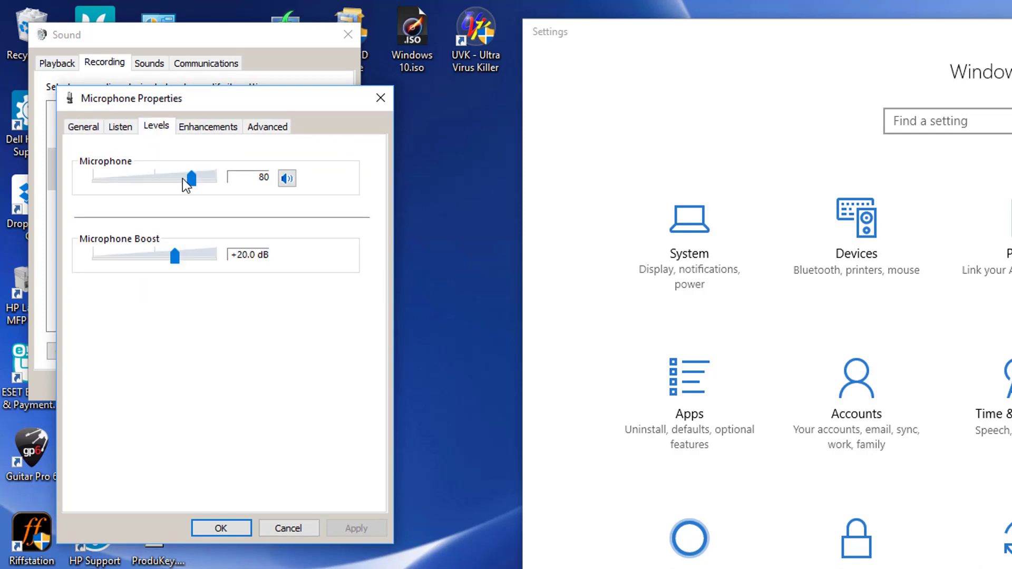